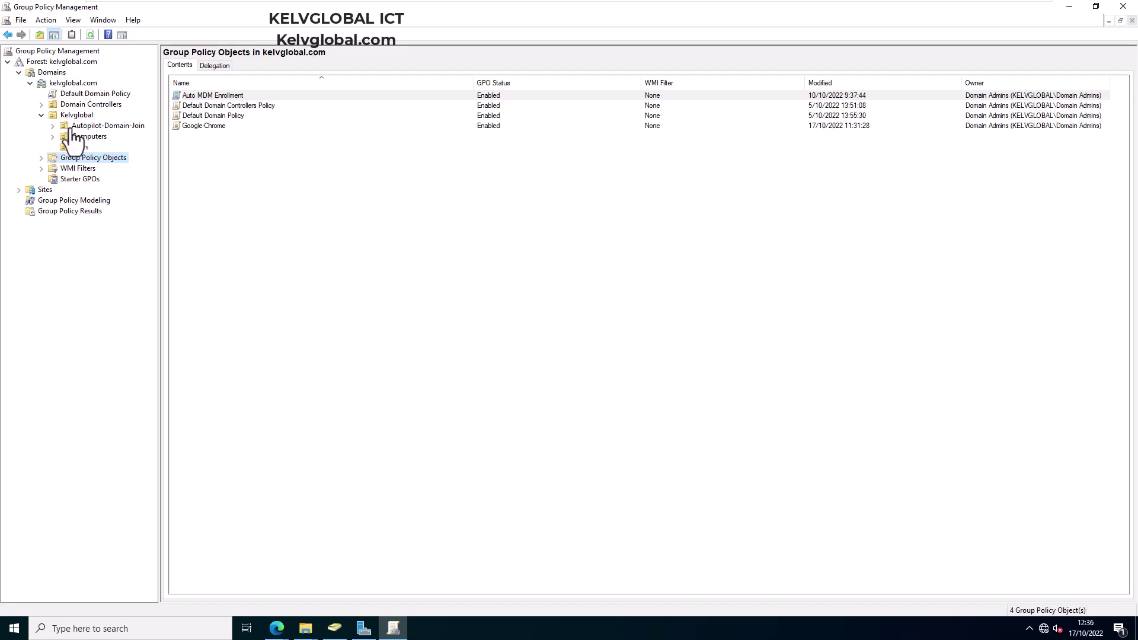
# Select the Kelvglobal OU to see its linked GPOs, which are currently none
pyautogui.click(77, 114)
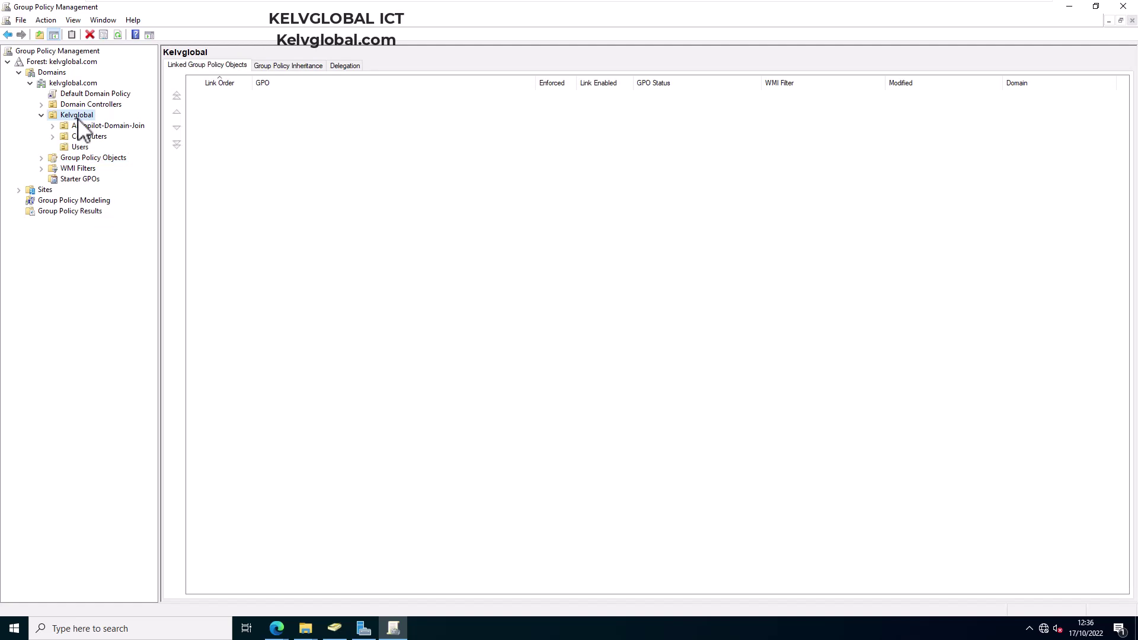
# Create a GPO named 'Google Chrome Home Page' linked to Kelvglobal
pyautogui.rightClick(76, 115)
pyautogui.click(116, 125)
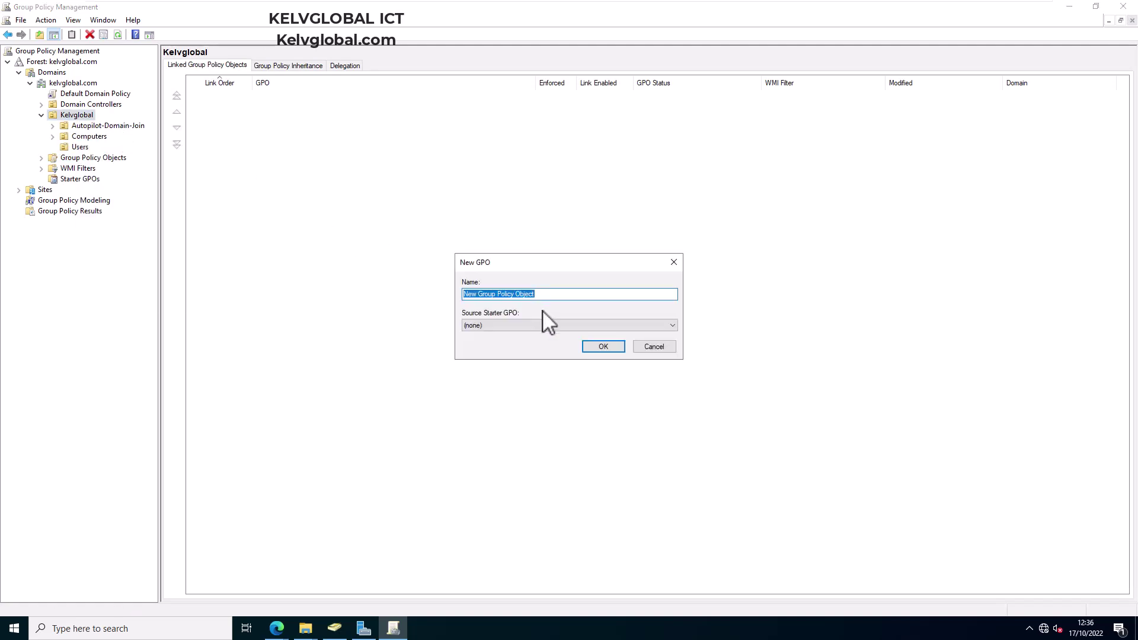
pyautogui.write('Google ')
pyautogui.write('Chrome Home Pag')
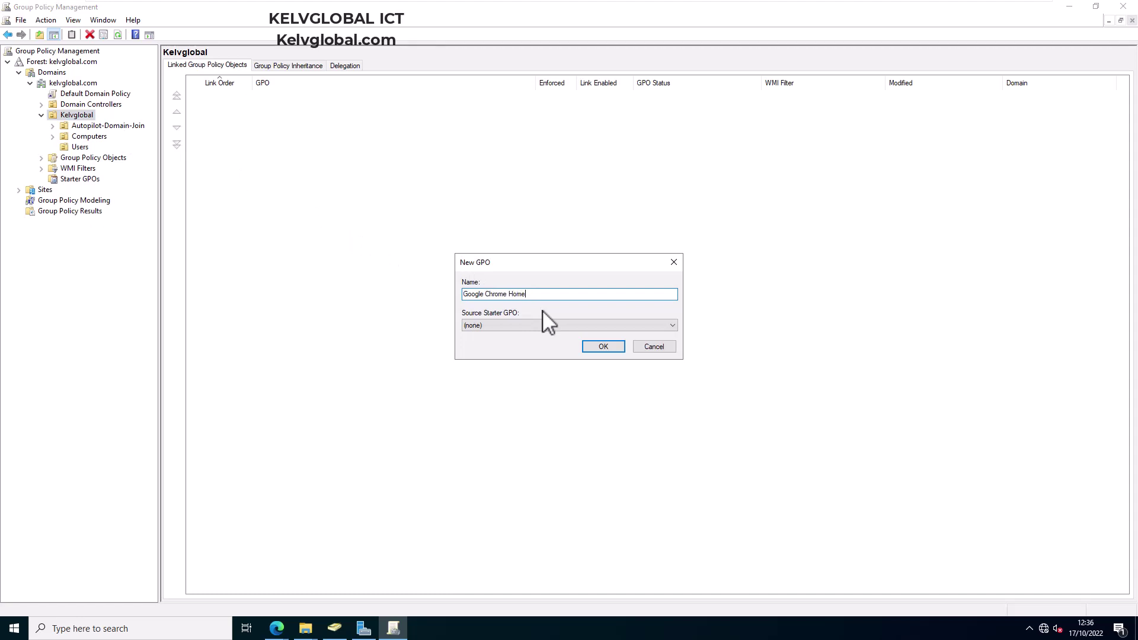
pyautogui.write('e')
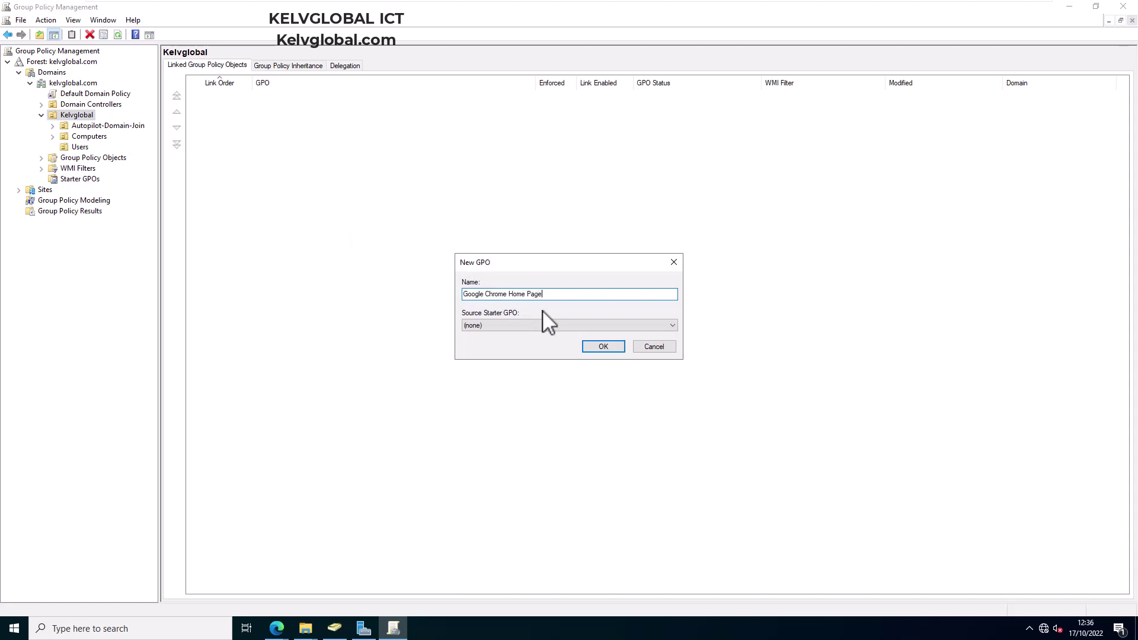
pyautogui.click(603, 346)
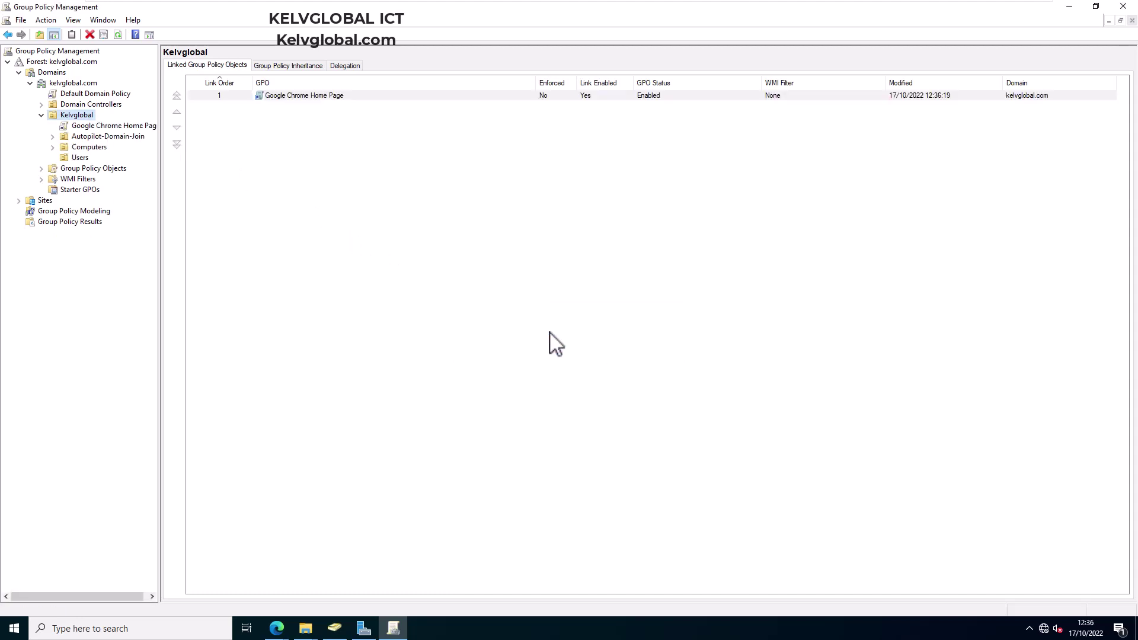
pyautogui.rightClick(114, 126)
# Edit the GPO in a maximized editor and expand Computer Configuration down to Administrative Templates
pyautogui.click(143, 136)
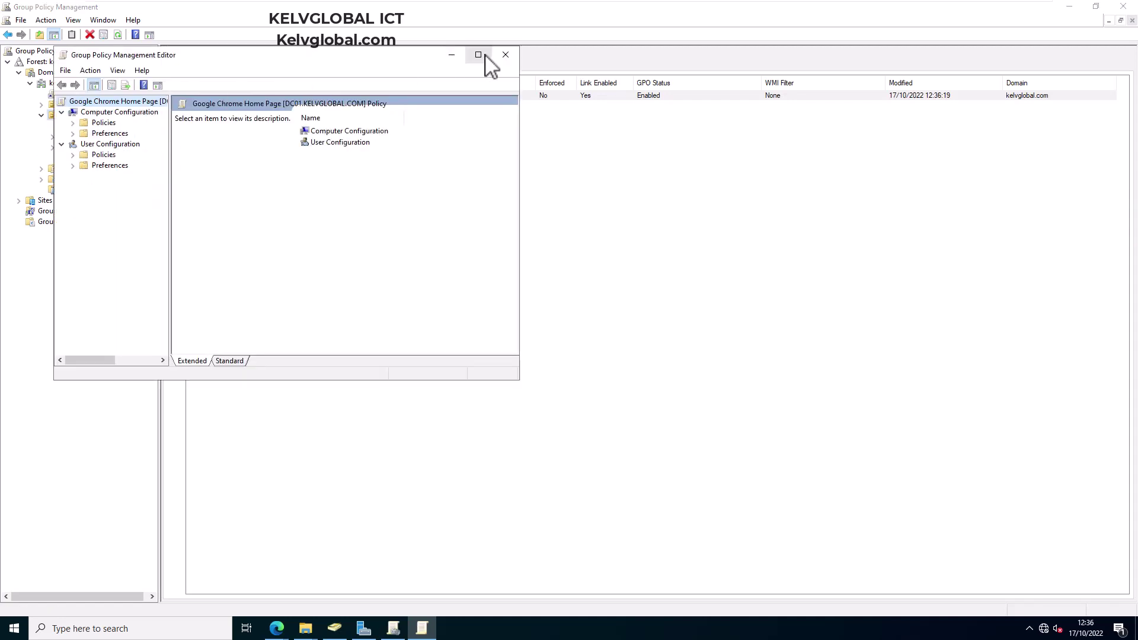
pyautogui.click(479, 55)
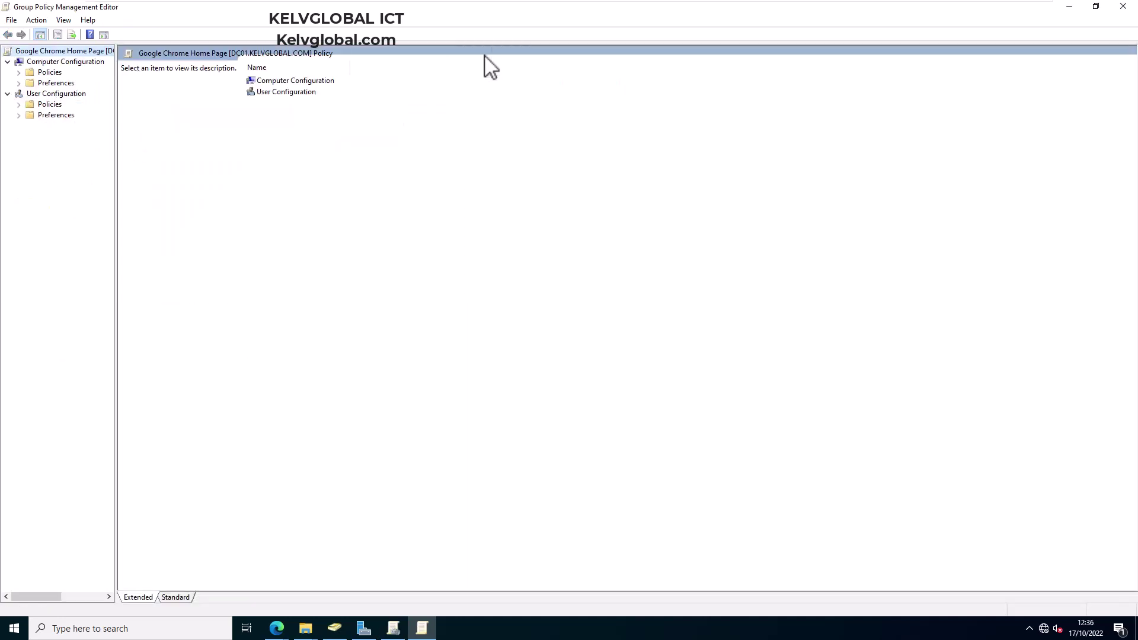
pyautogui.click(19, 72)
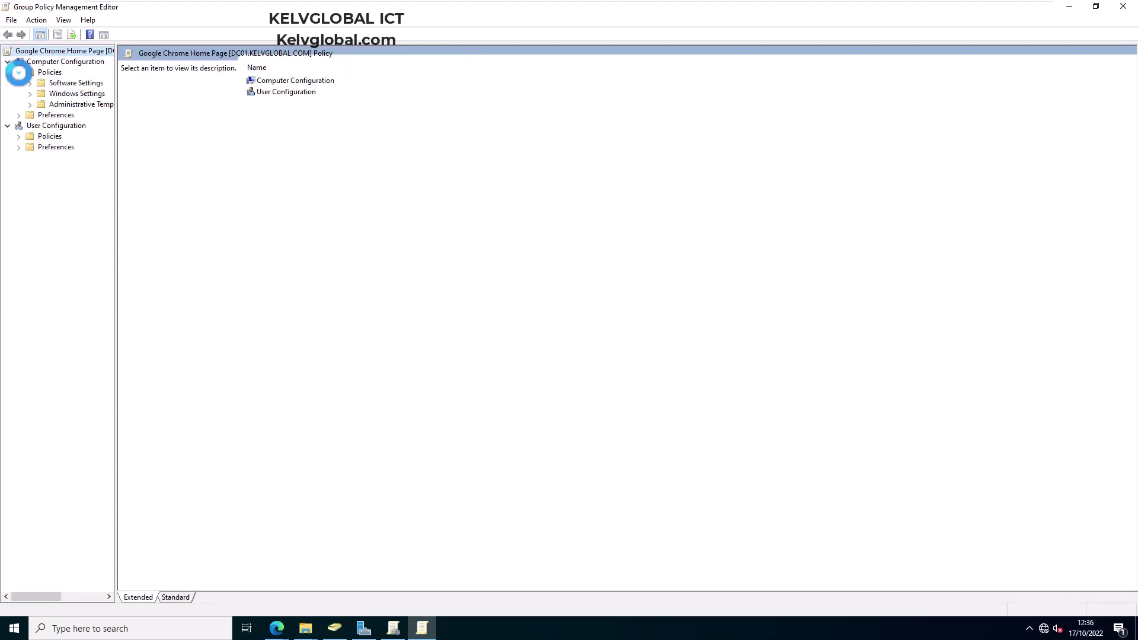
pyautogui.click(31, 104)
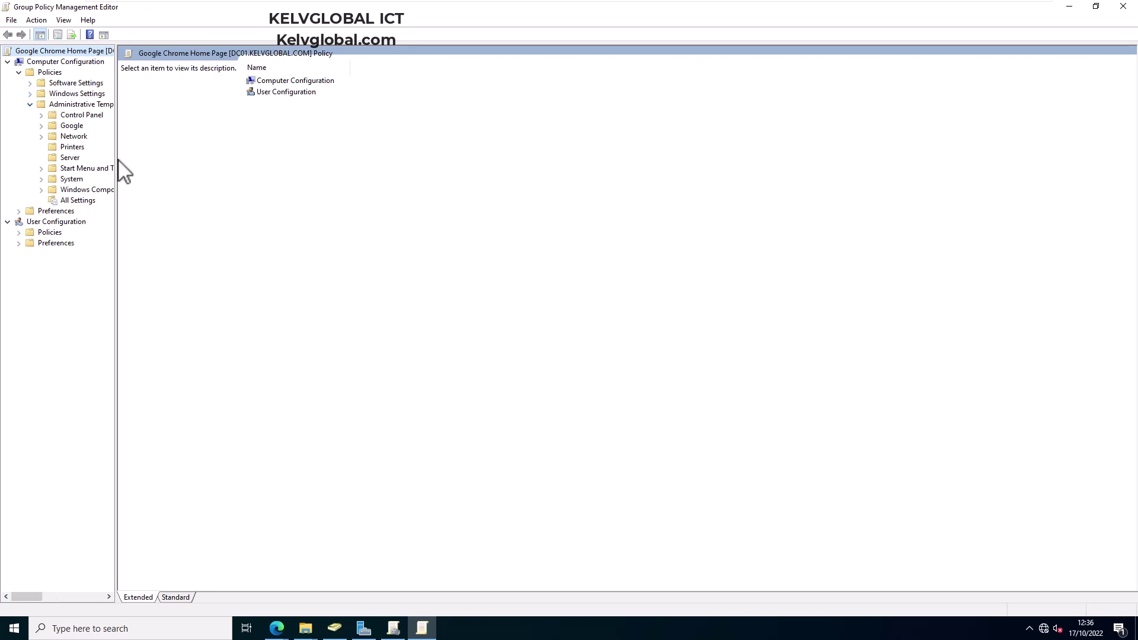
pyautogui.moveTo(117, 158); pyautogui.dragTo(193, 157)
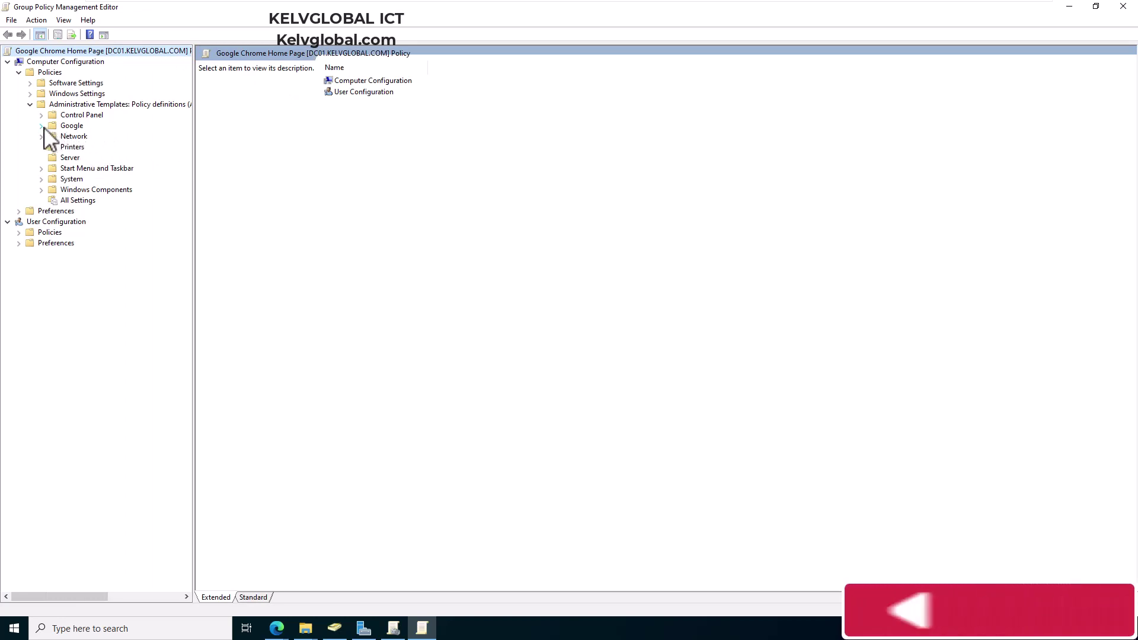
# Expand Google > Google Chrome and list the Startup, Home page and New Tab page settings
pyautogui.click(42, 126)
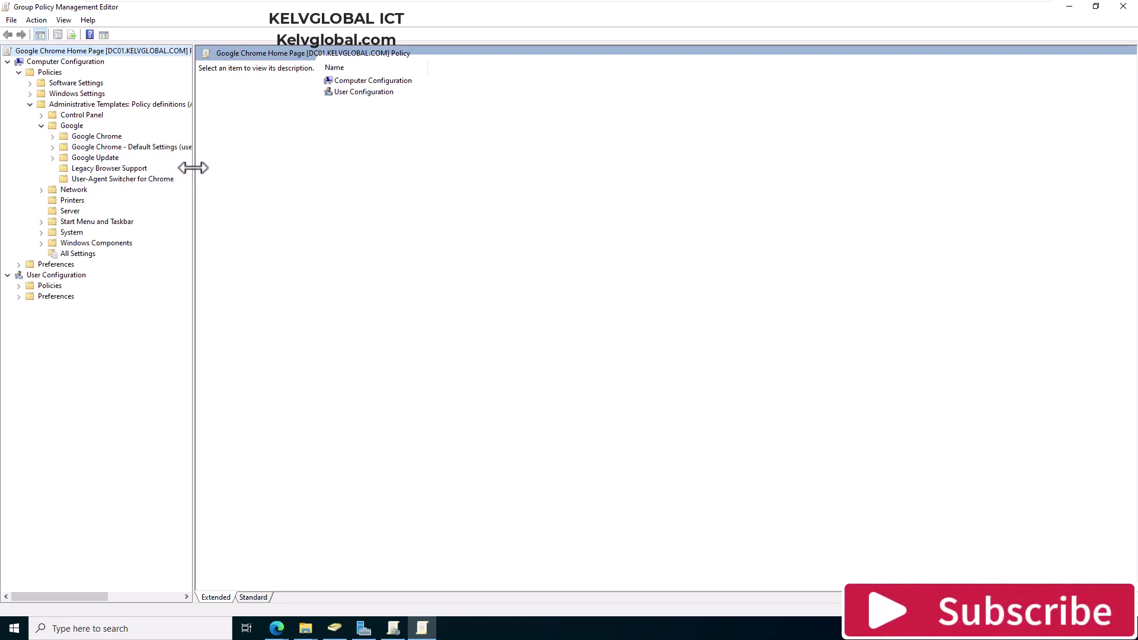
pyautogui.moveTo(194, 171); pyautogui.dragTo(286, 172)
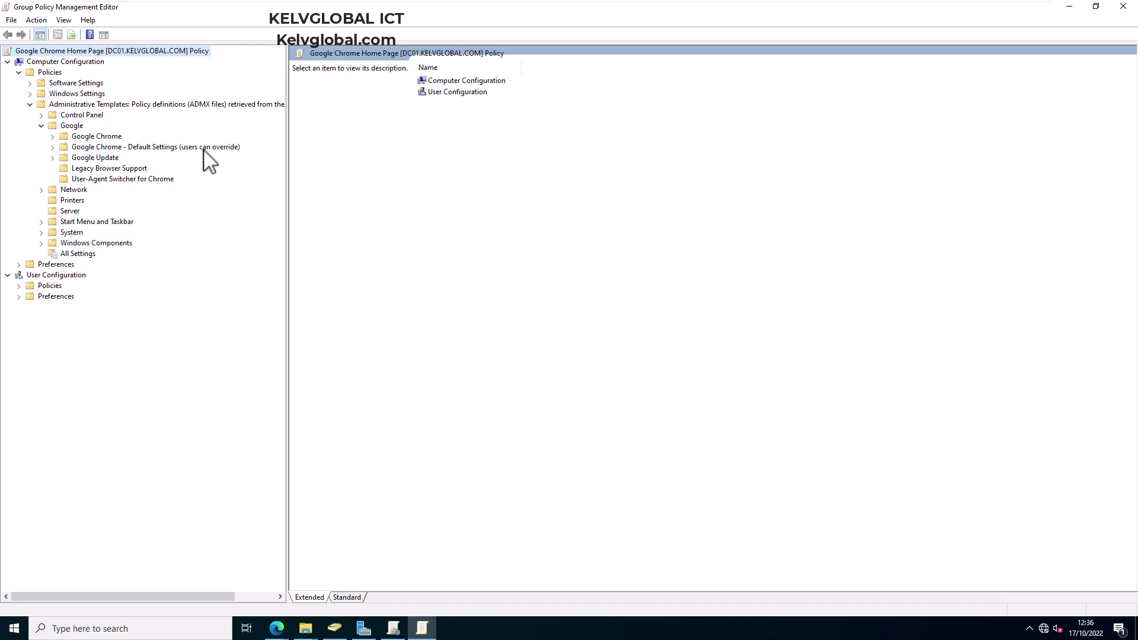
pyautogui.click(55, 136)
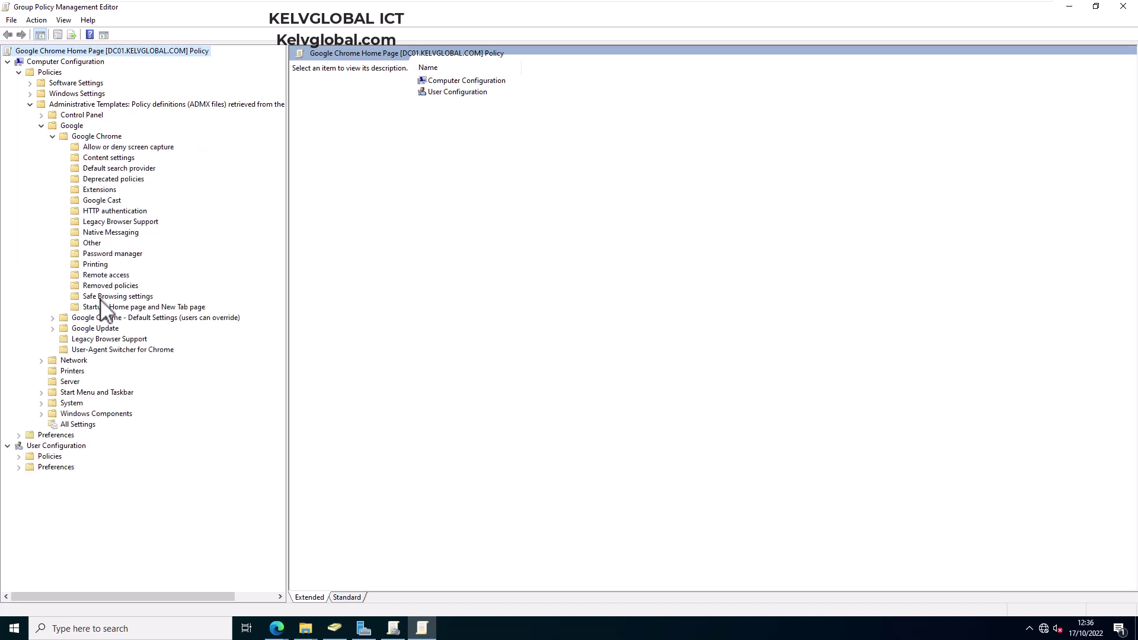
pyautogui.click(114, 308)
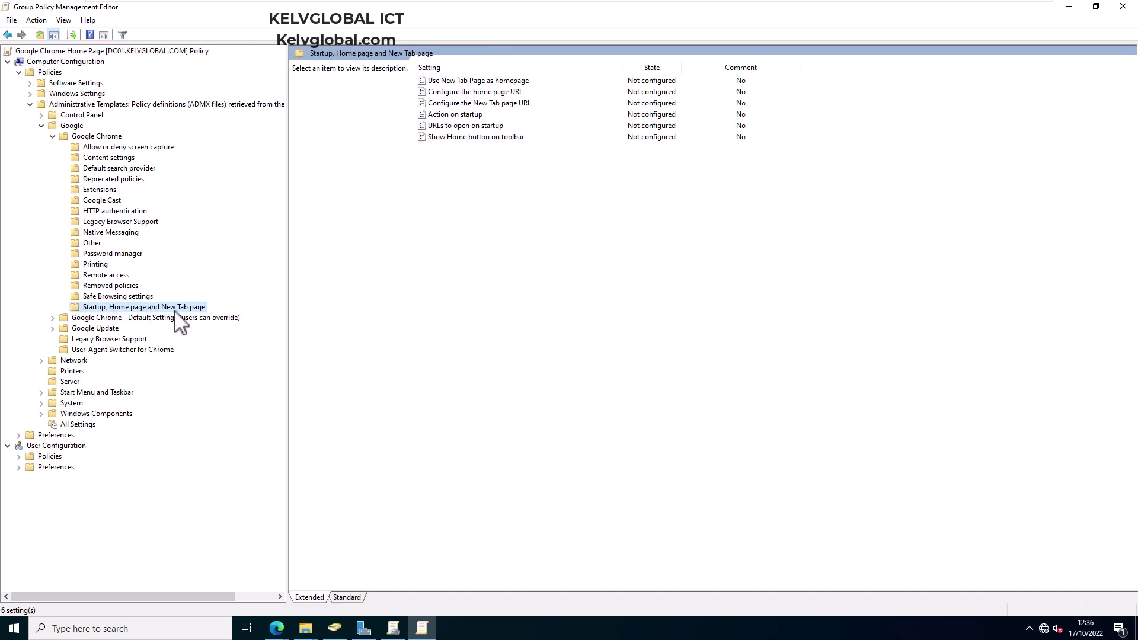
pyautogui.doubleClick(475, 92)
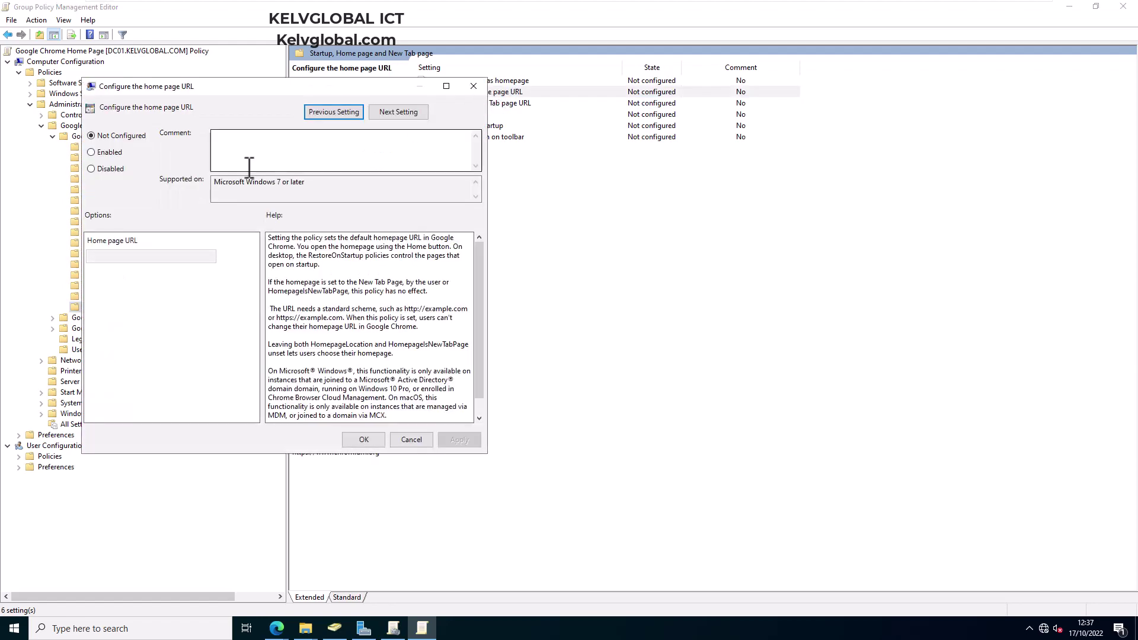
pyautogui.click(92, 152)
pyautogui.click(137, 257)
pyautogui.write('www.y')
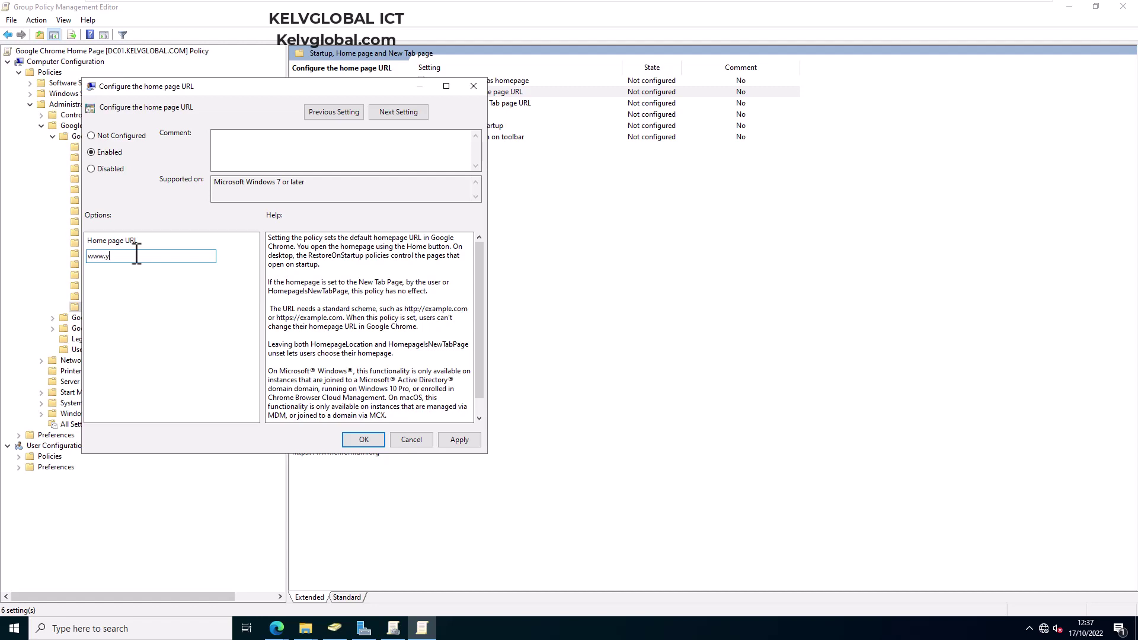
pyautogui.write('ahoo')
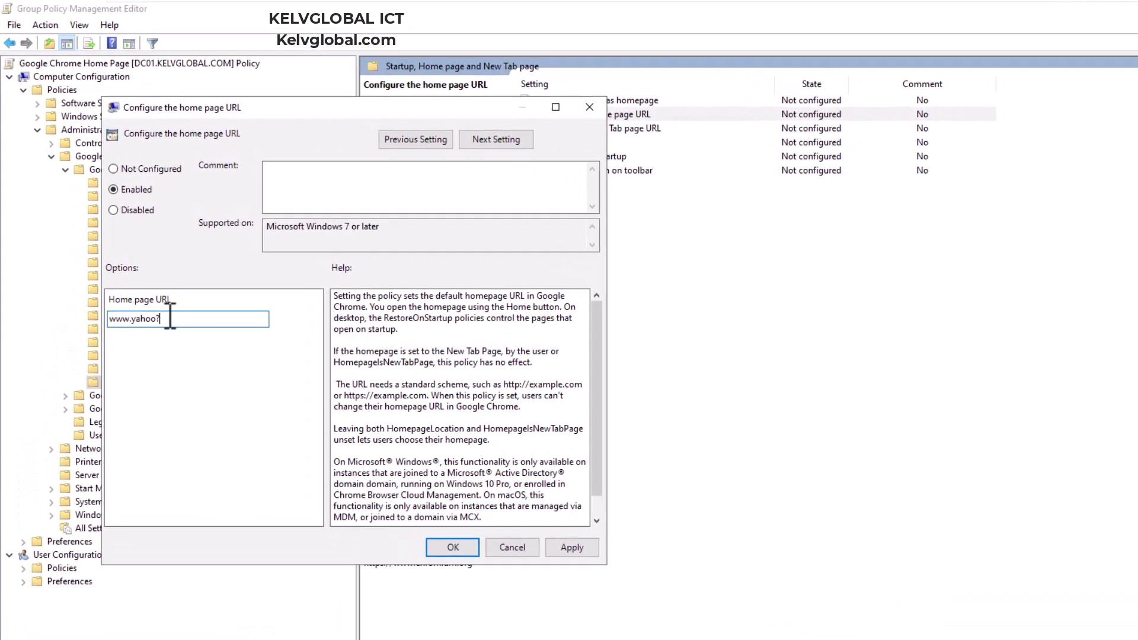
pyautogui.write('.com')
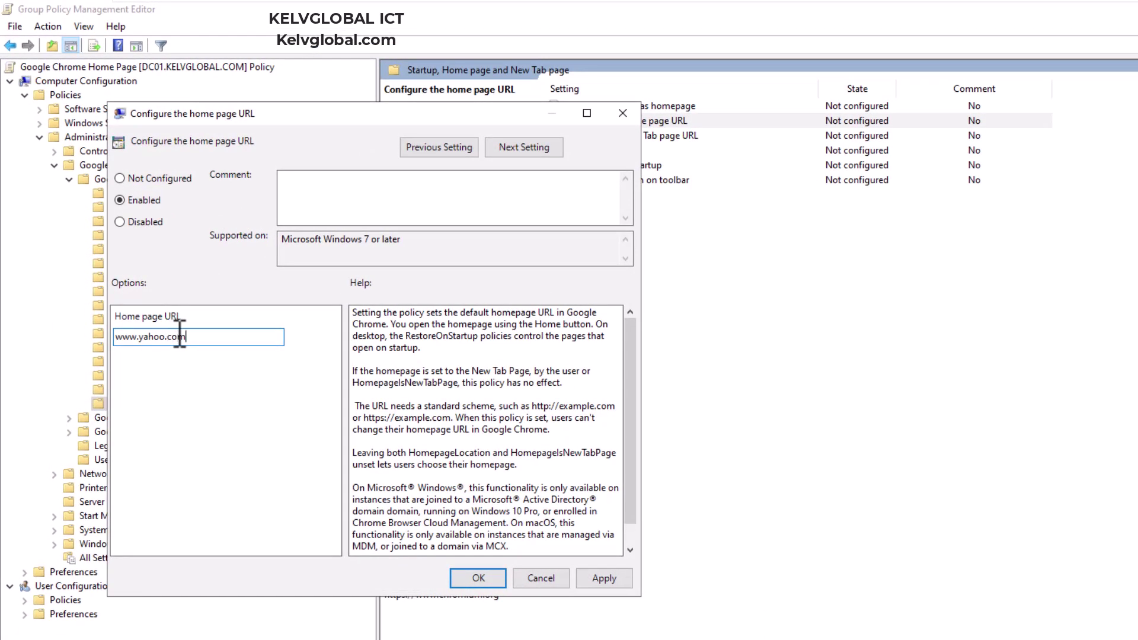
pyautogui.hotkey('ctrl', 'a')
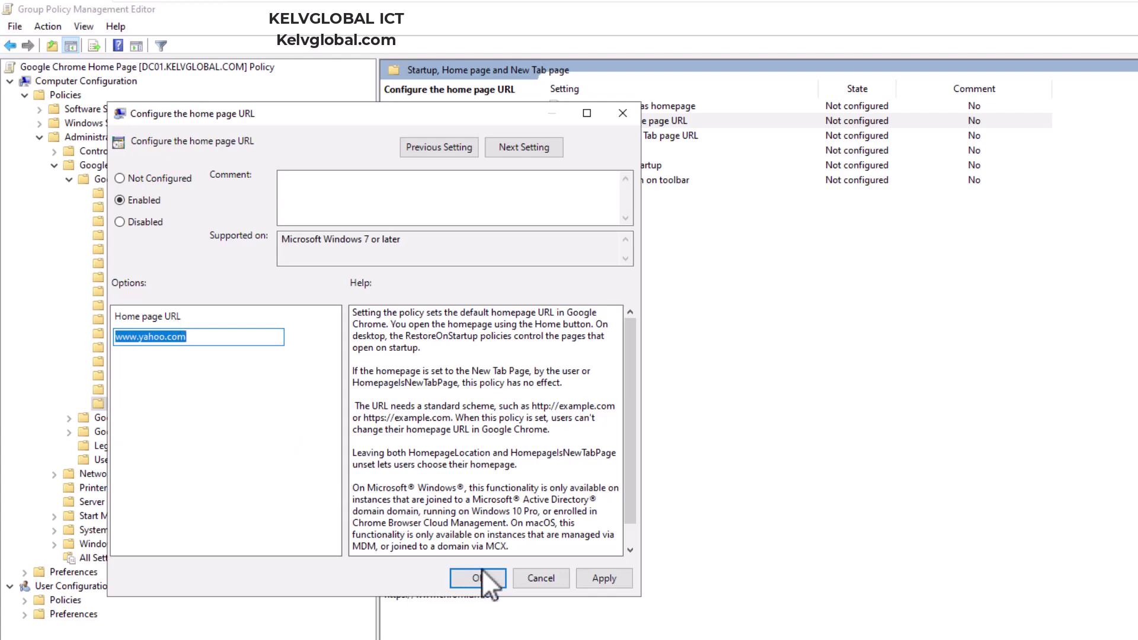
pyautogui.click(482, 578)
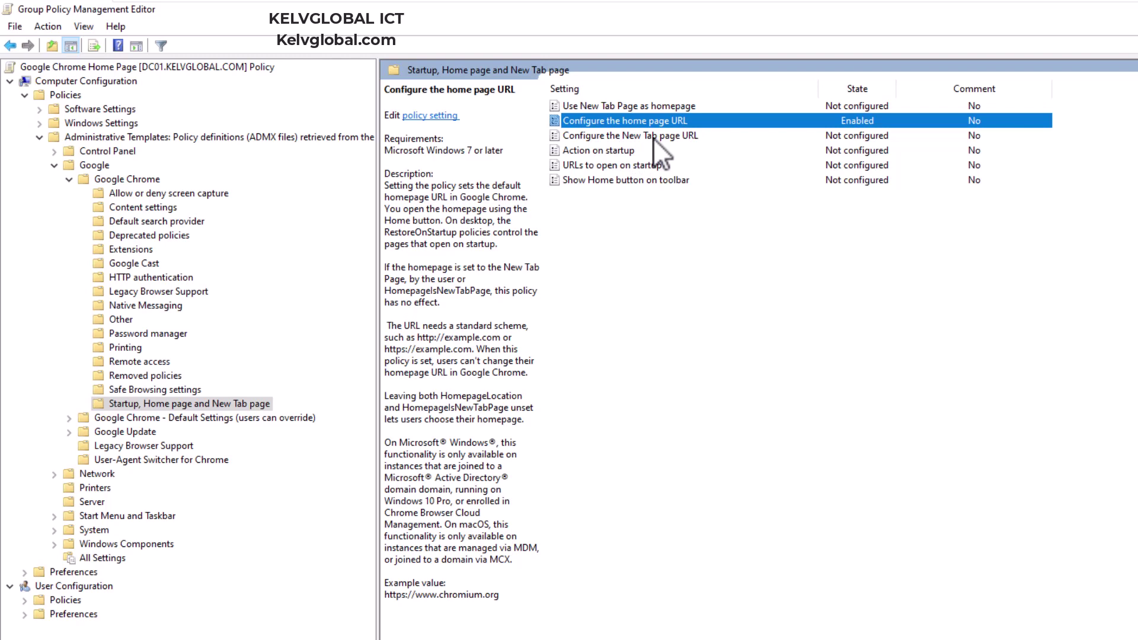
pyautogui.doubleClick(612, 153)
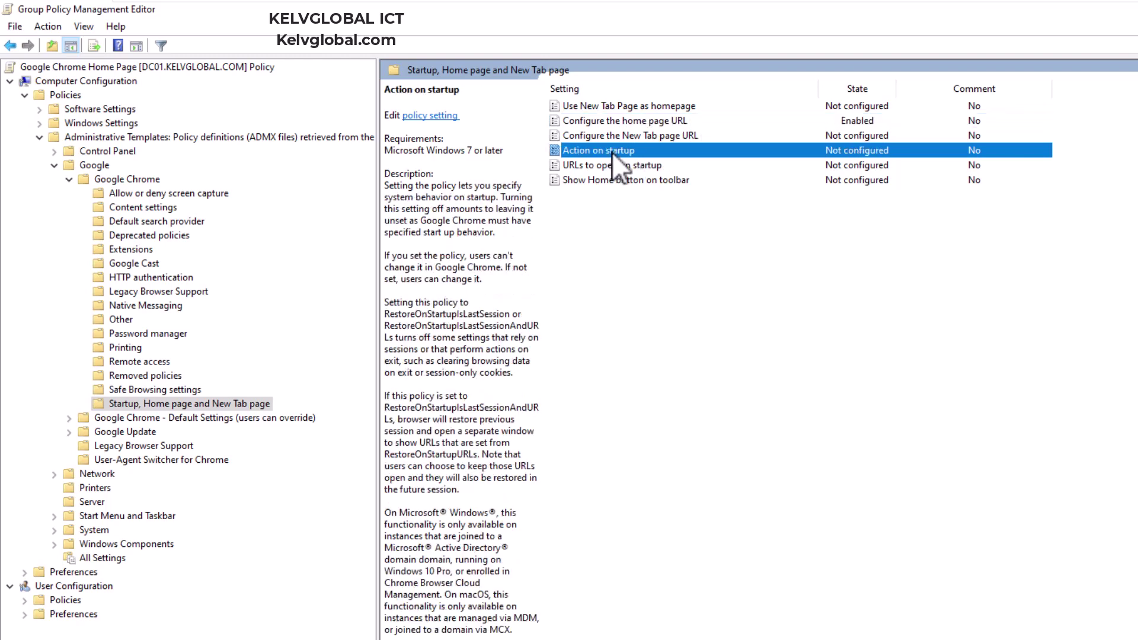
pyautogui.click(141, 221)
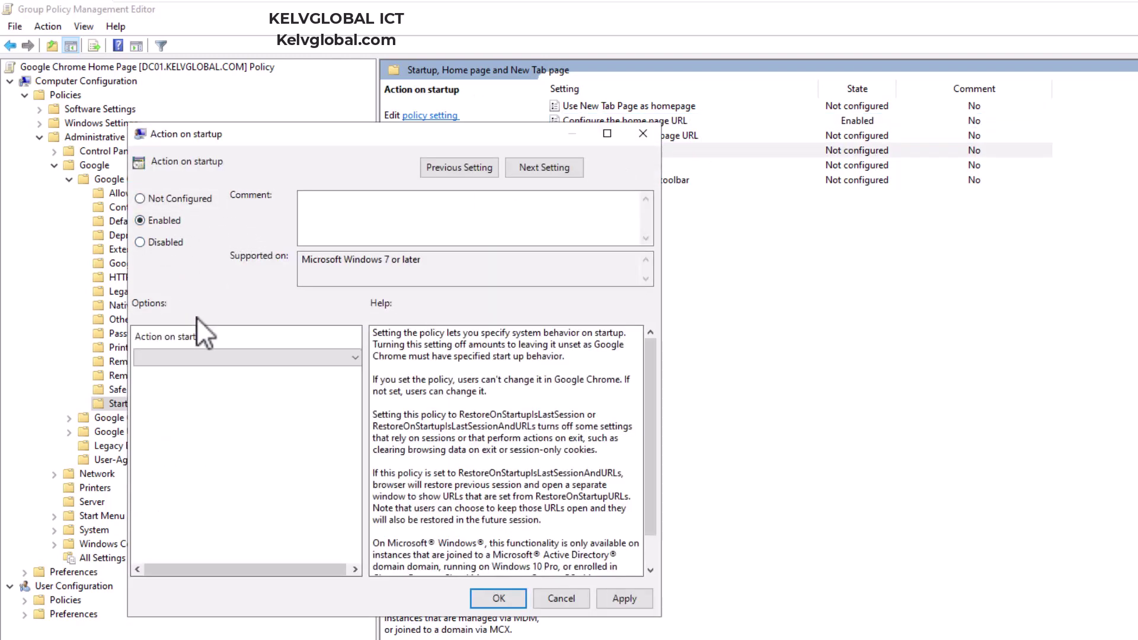
pyautogui.click(321, 357)
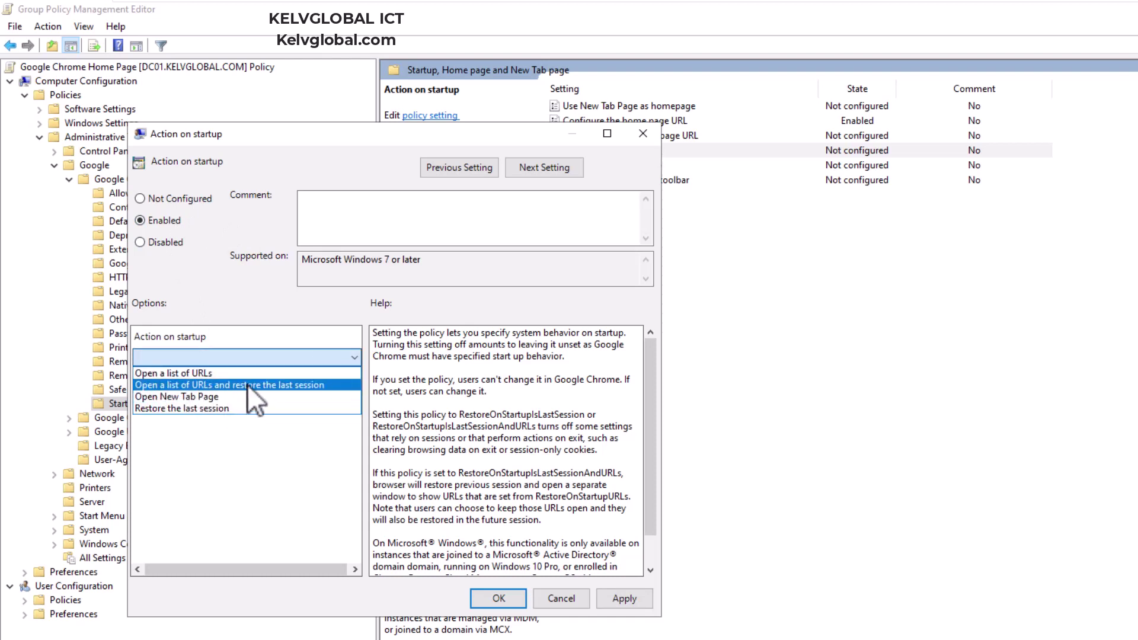
pyautogui.click(569, 599)
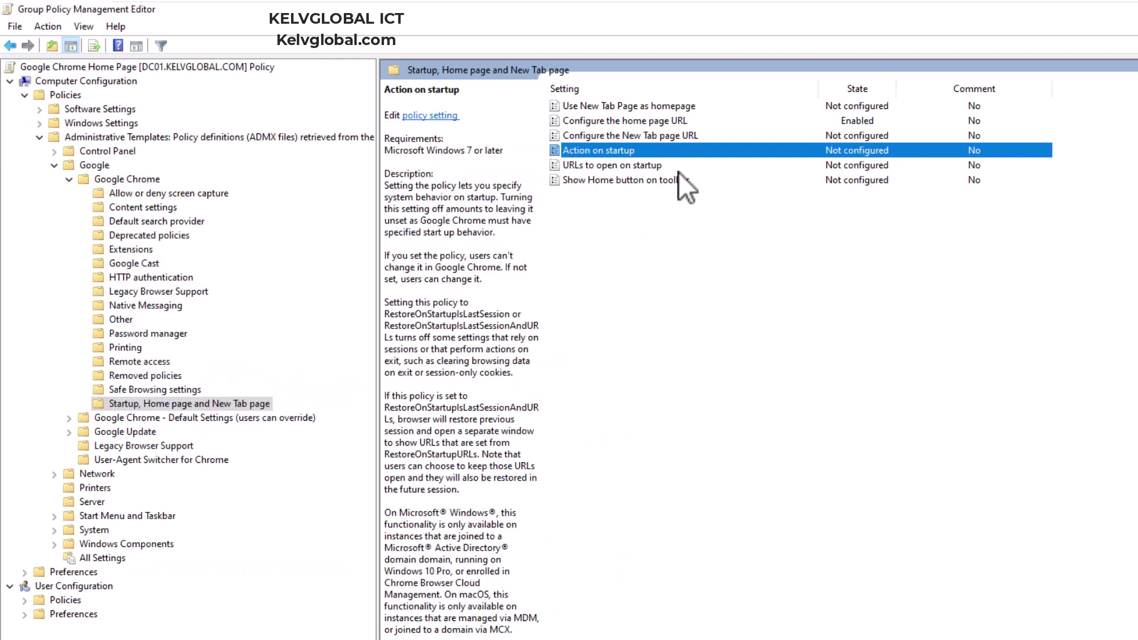
pyautogui.doubleClick(634, 136)
pyautogui.click(160, 241)
pyautogui.click(239, 378)
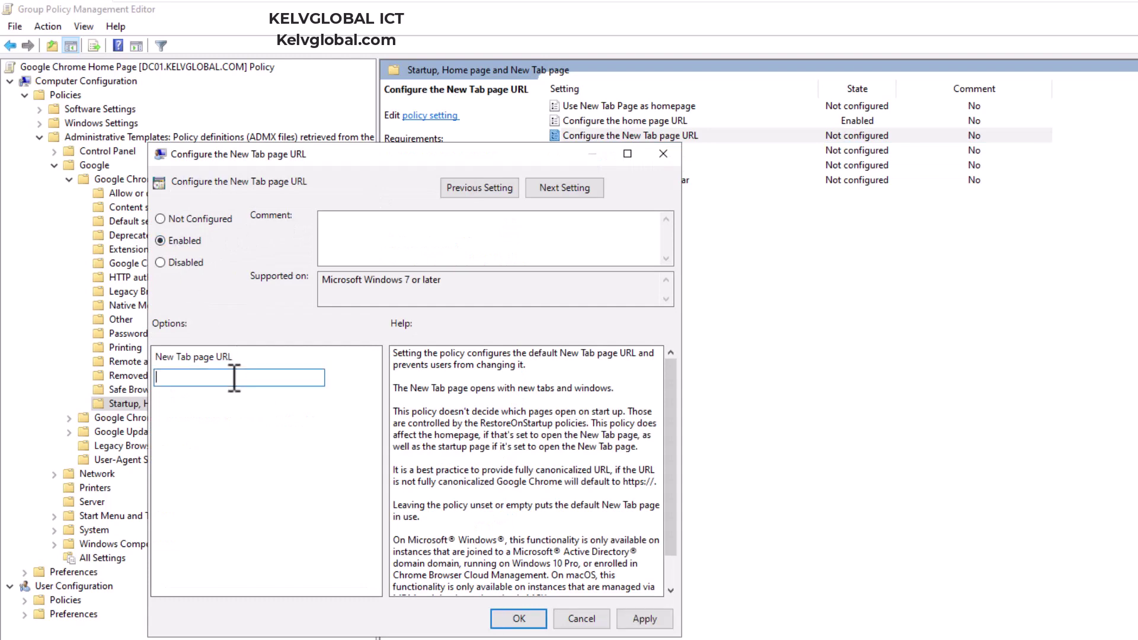
pyautogui.write('www.yahoo.com')
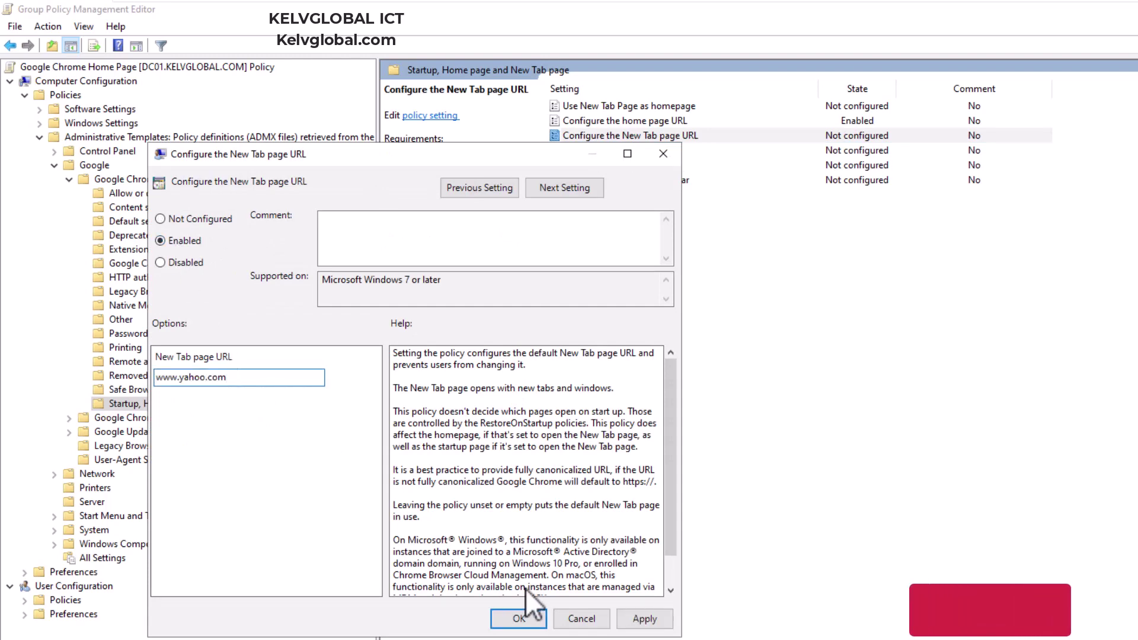
pyautogui.click(519, 619)
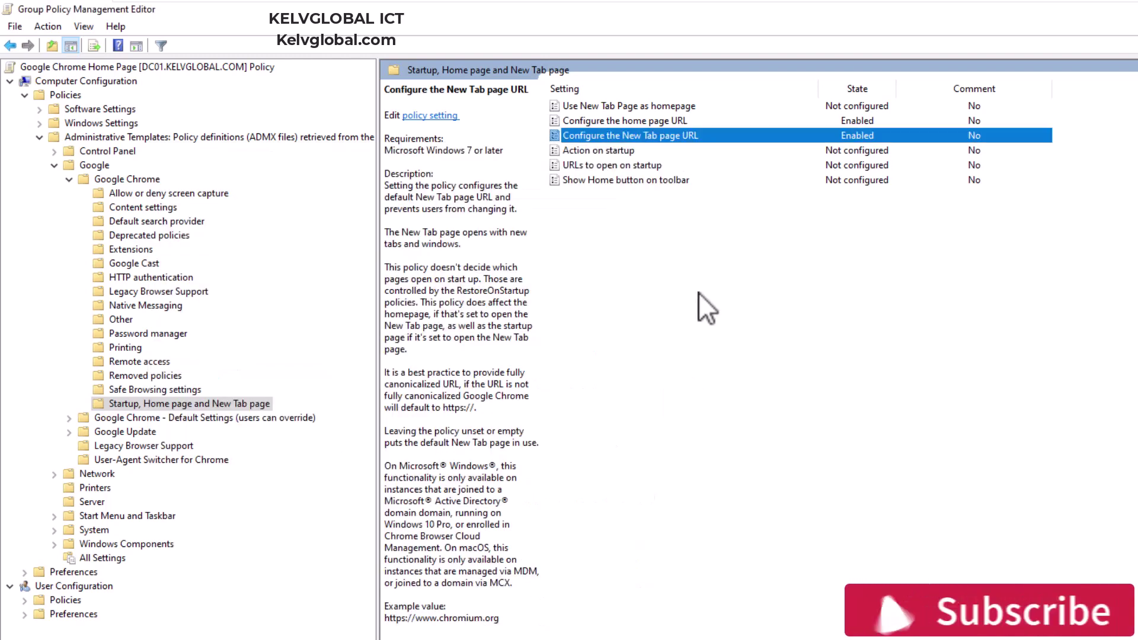
pyautogui.doubleClick(622, 169)
pyautogui.click(181, 260)
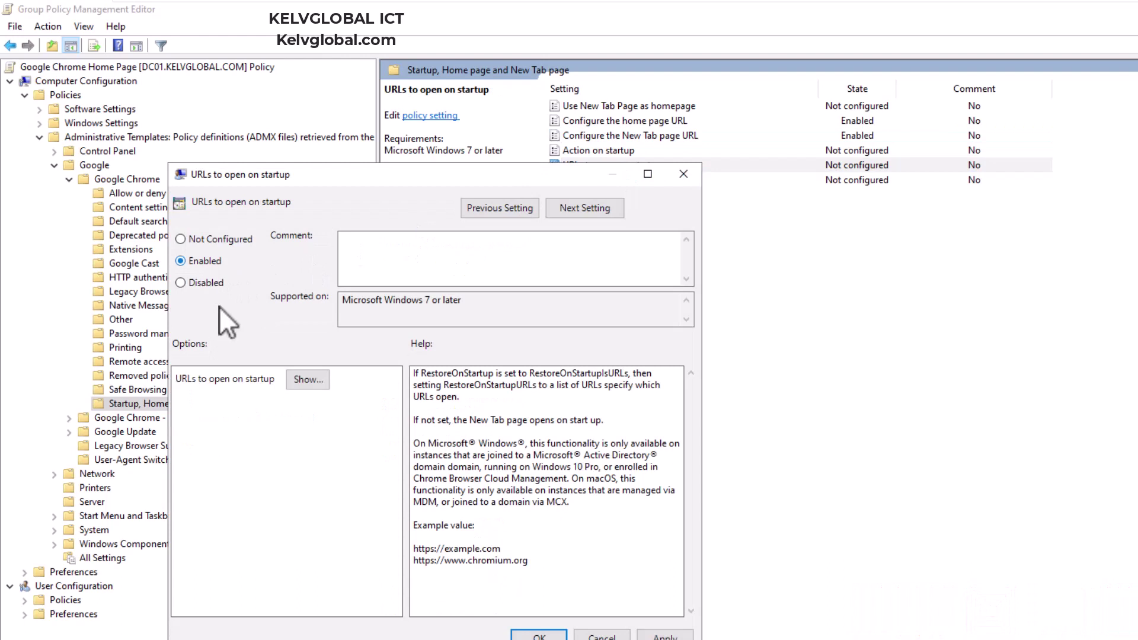
pyautogui.click(307, 378)
pyautogui.click(276, 267)
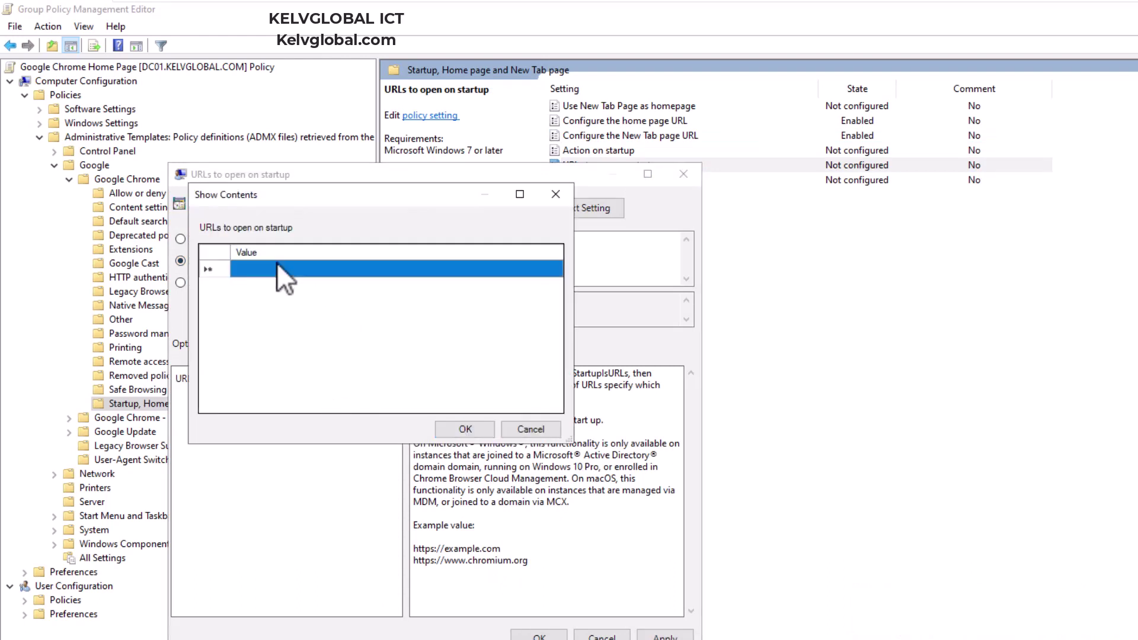
pyautogui.click(278, 267)
pyautogui.write('www.yahoo.com')
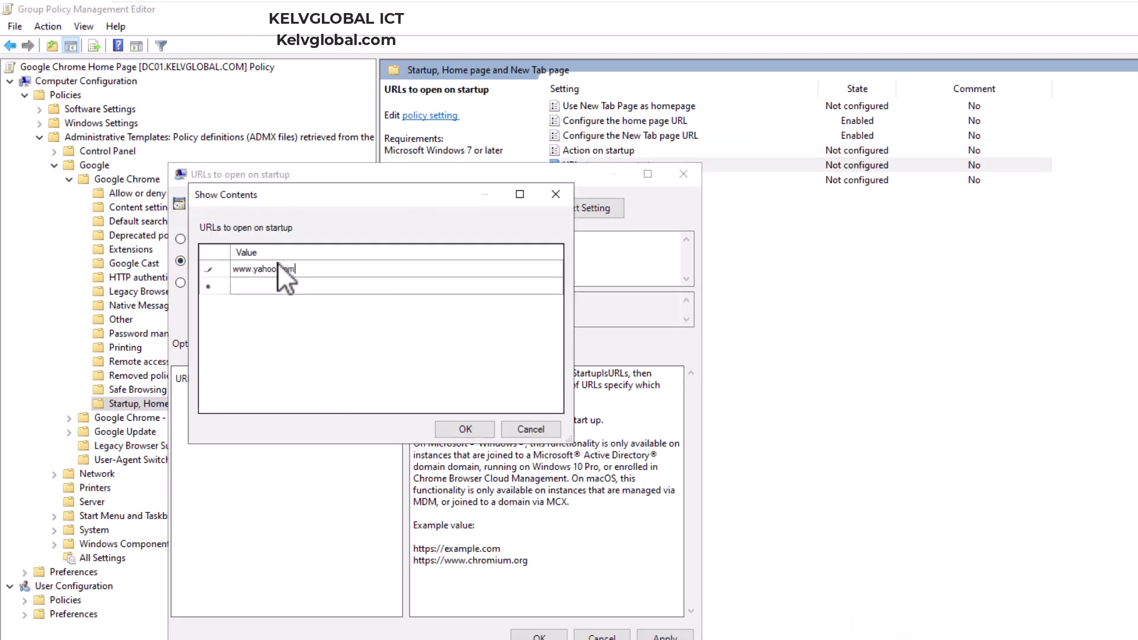
pyautogui.click(466, 428)
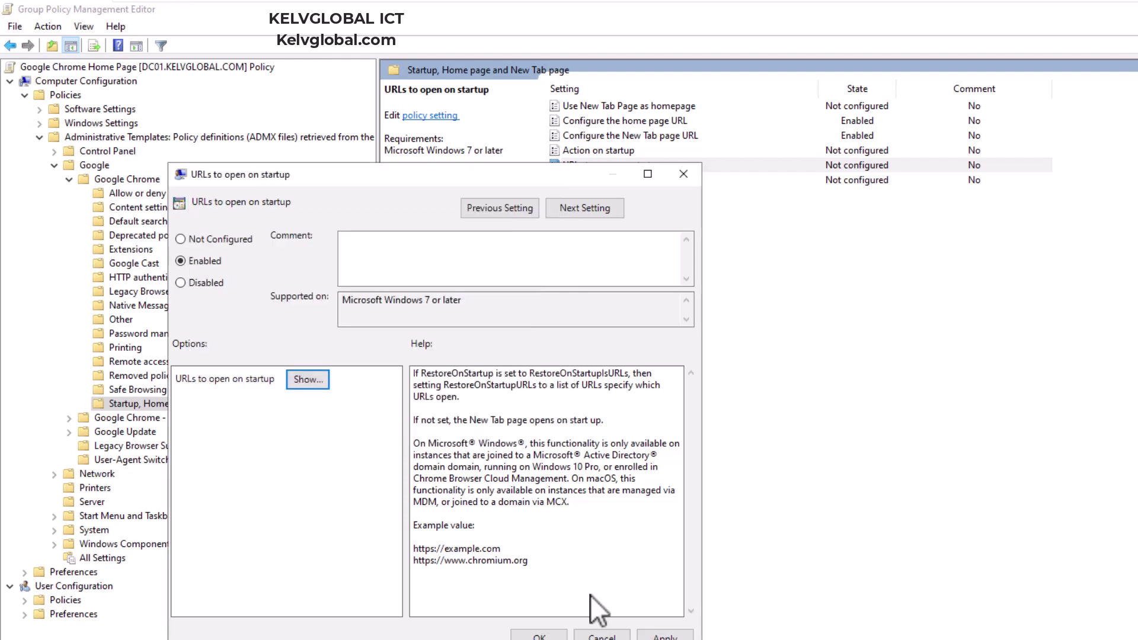
pyautogui.click(666, 635)
pyautogui.click(538, 634)
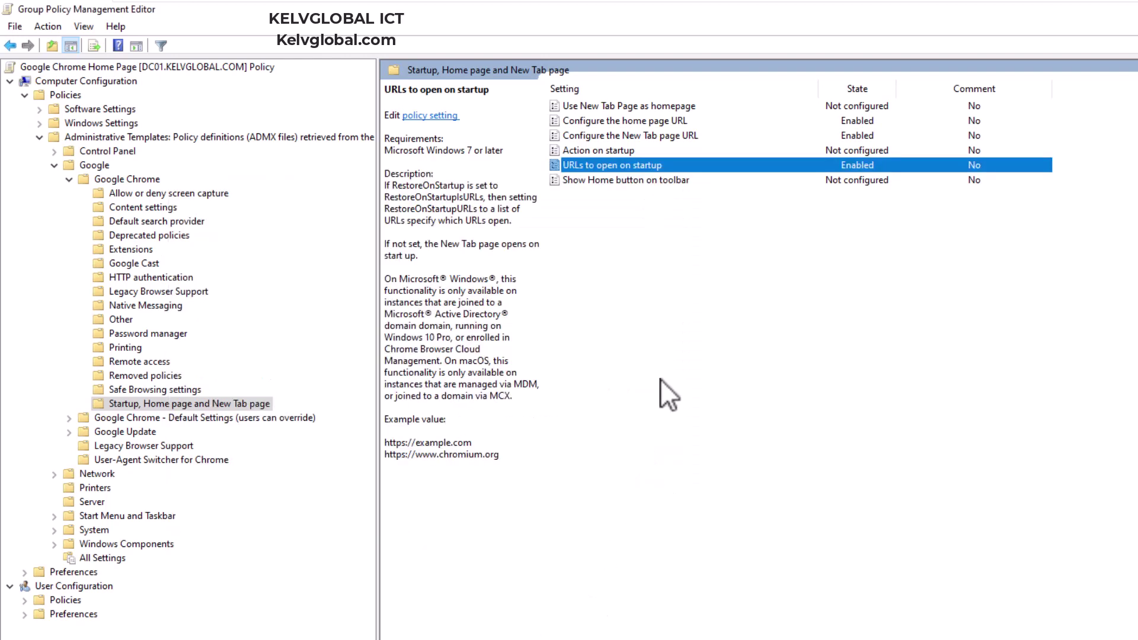
# Set the 'Show Home button on toolbar' policy to Enabled
pyautogui.doubleClick(636, 185)
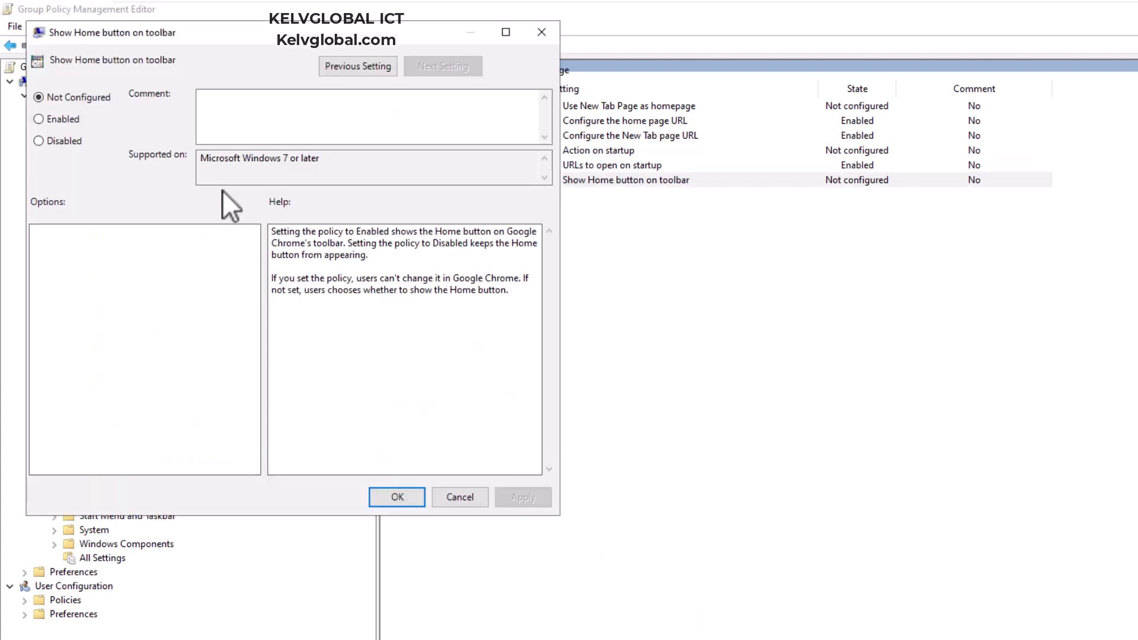
pyautogui.click(65, 119)
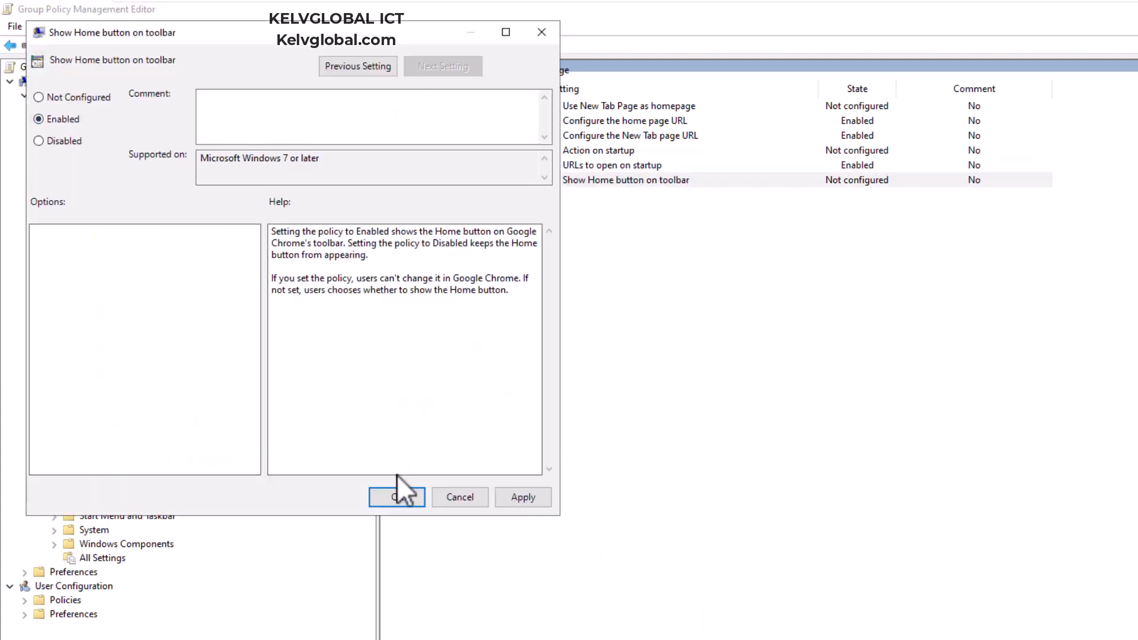
pyautogui.click(398, 497)
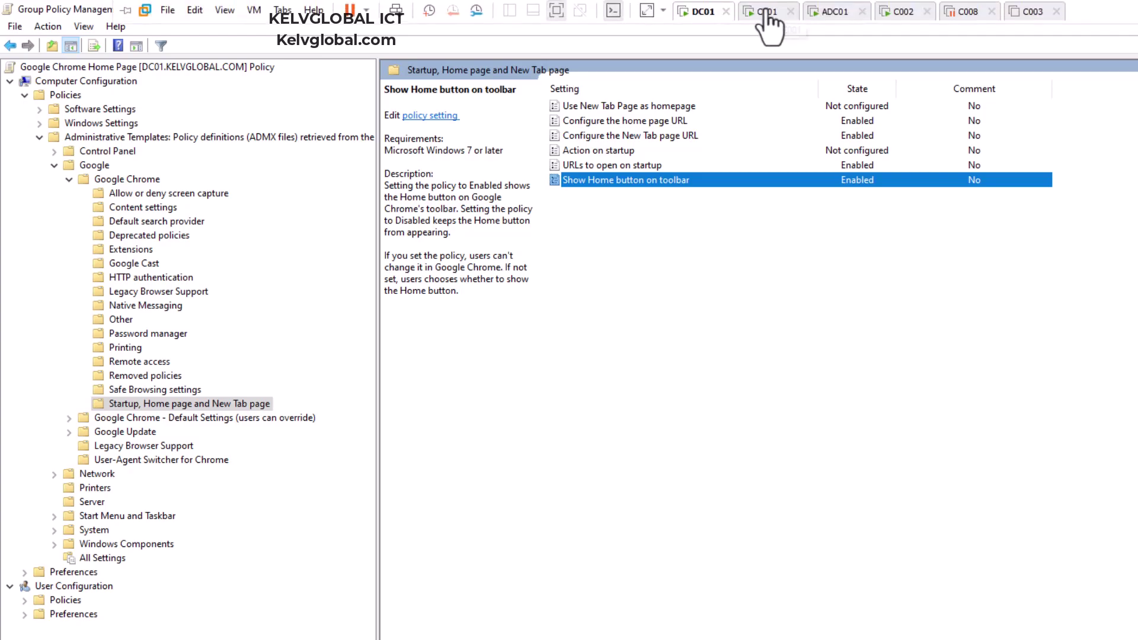
# On the Windows 11 client, run gpupdate /force in cmd, then minimize the console
pyautogui.click(769, 11)
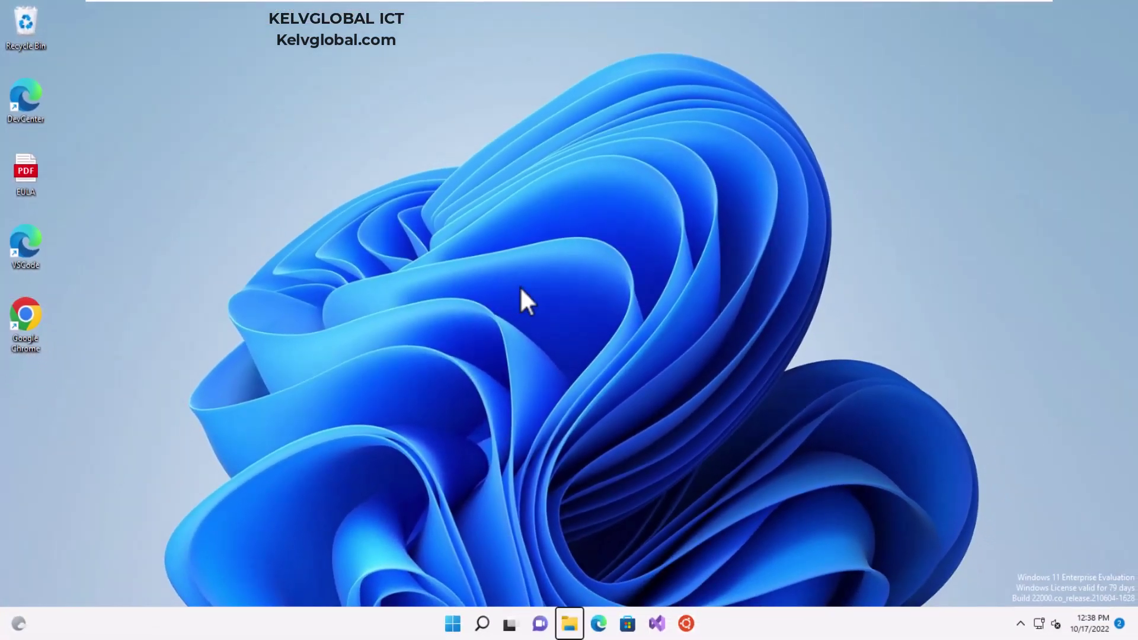
pyautogui.press('super+r')
pyautogui.write('cmd')
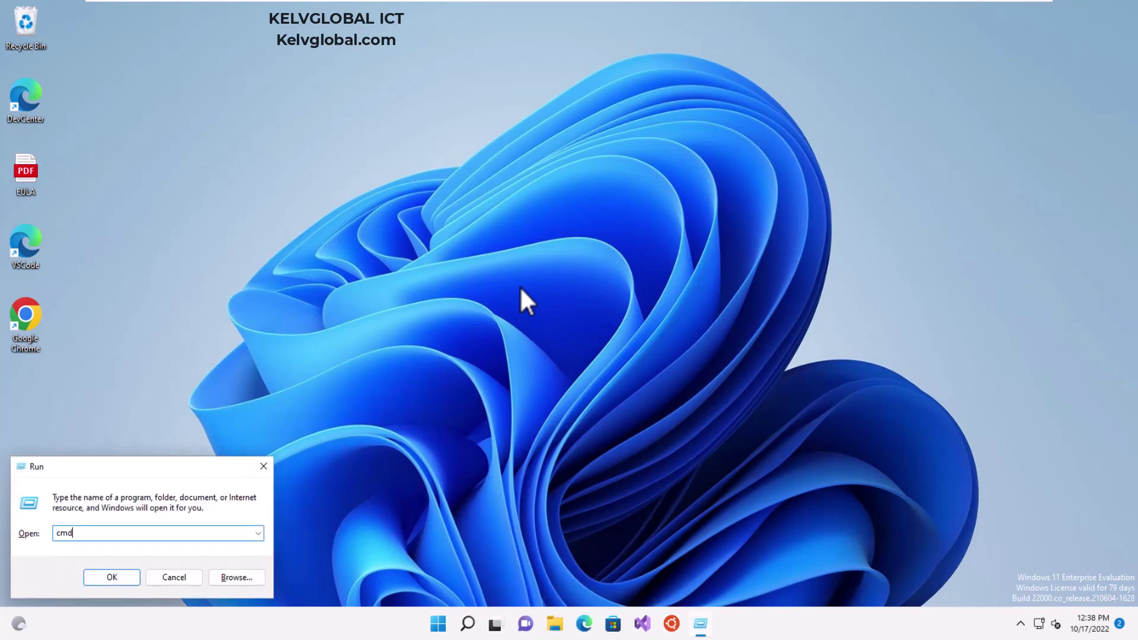
pyautogui.press('Return')
pyautogui.write('gpu')
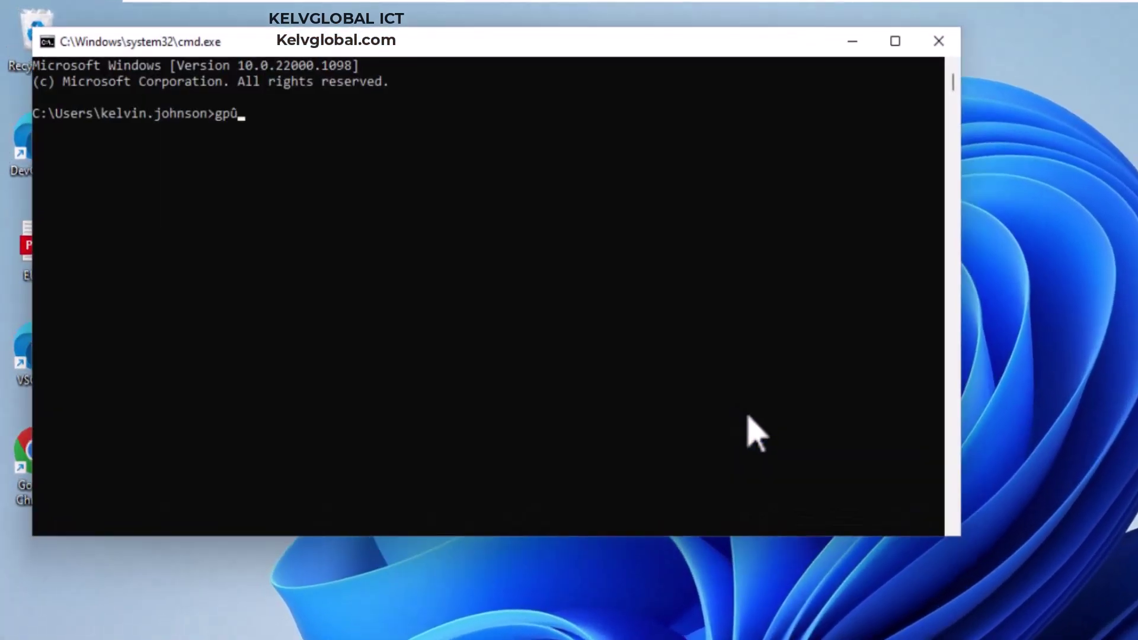
pyautogui.write('data')
pyautogui.press('BackSpace')
pyautogui.press('BackSpace')
pyautogui.press('BackSpace')
pyautogui.write('update /f')
pyautogui.write('orce')
pyautogui.press('Return')
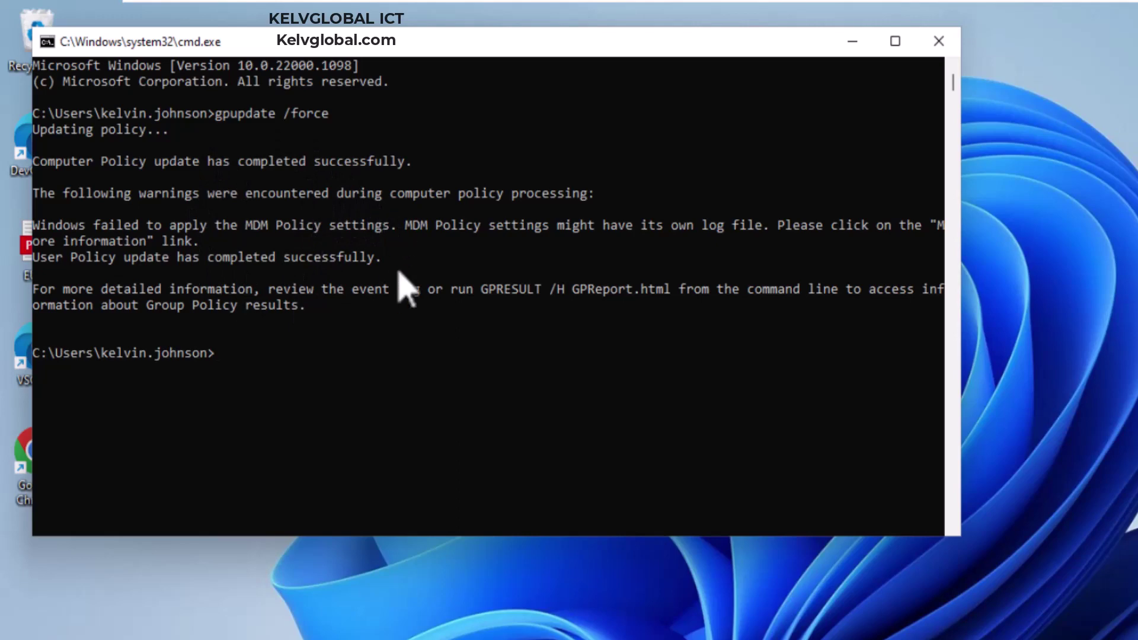
pyautogui.click(681, 404)
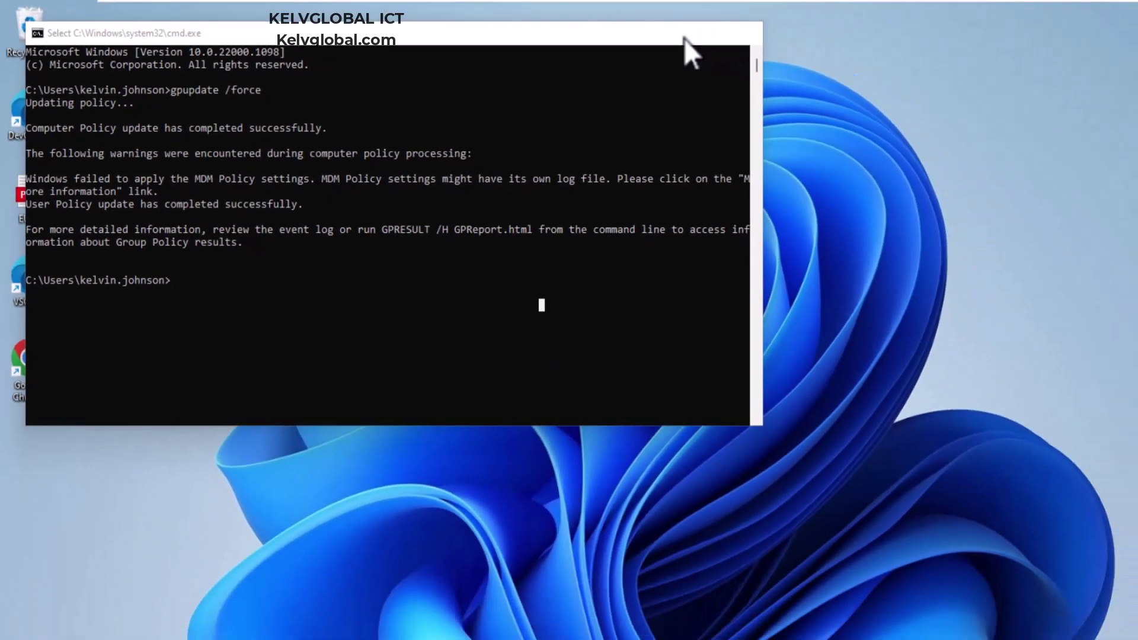
pyautogui.click(849, 42)
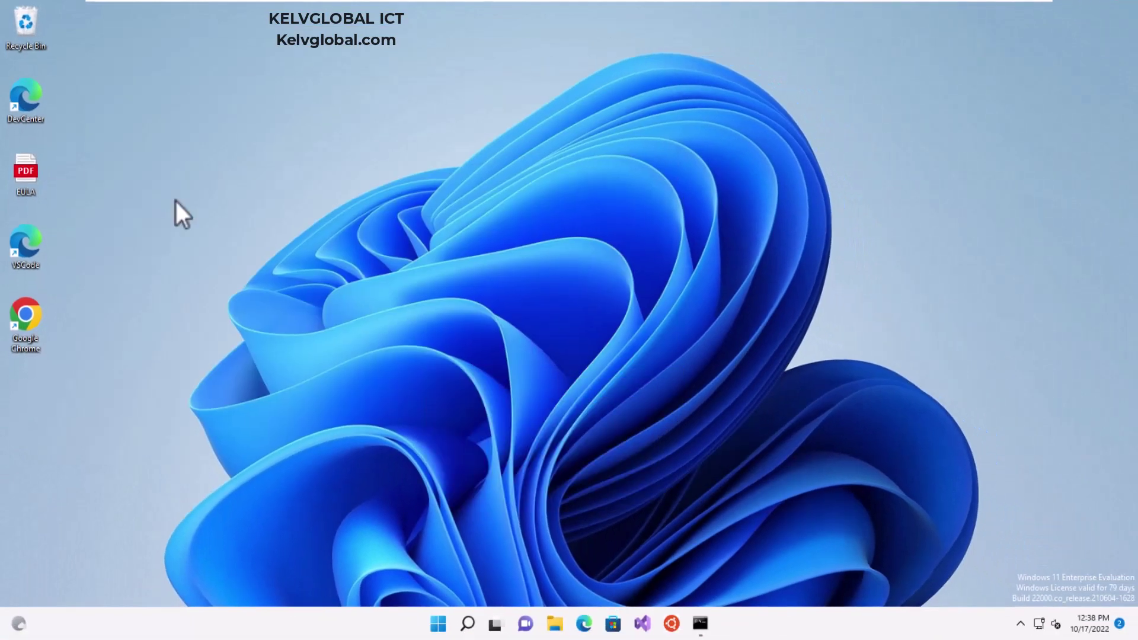
pyautogui.doubleClick(33, 326)
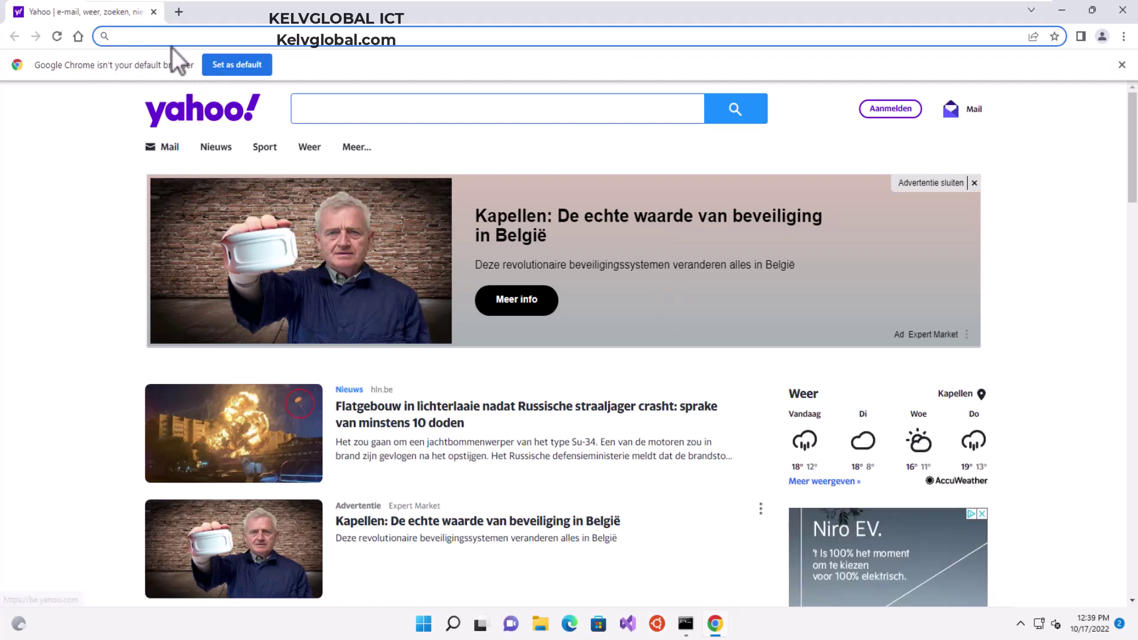
pyautogui.write('www')
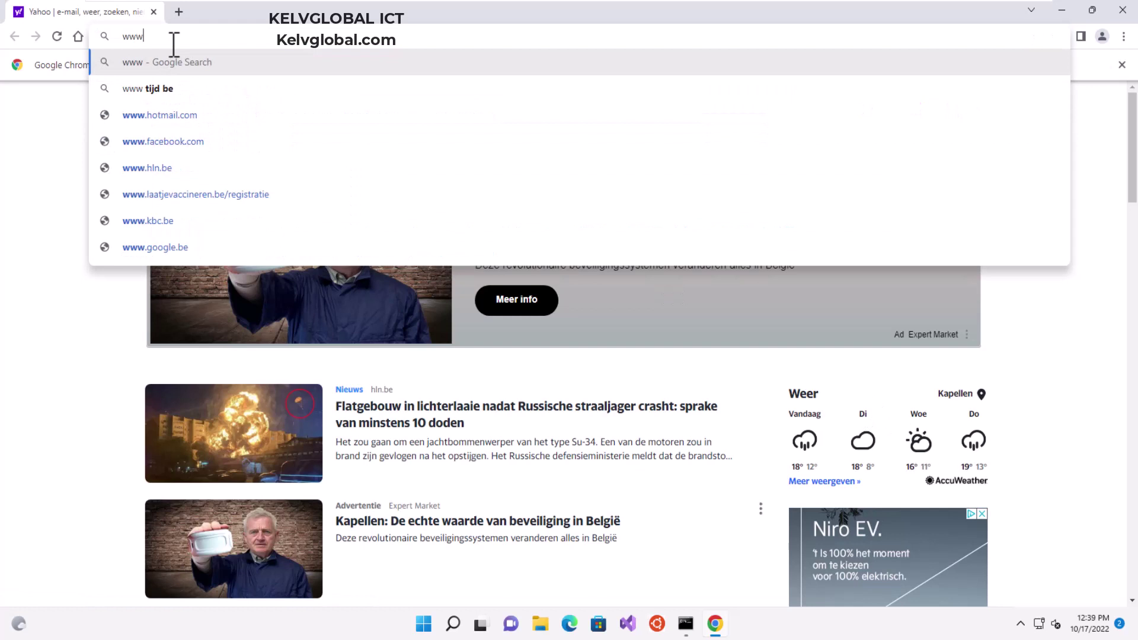
pyautogui.write('.google')
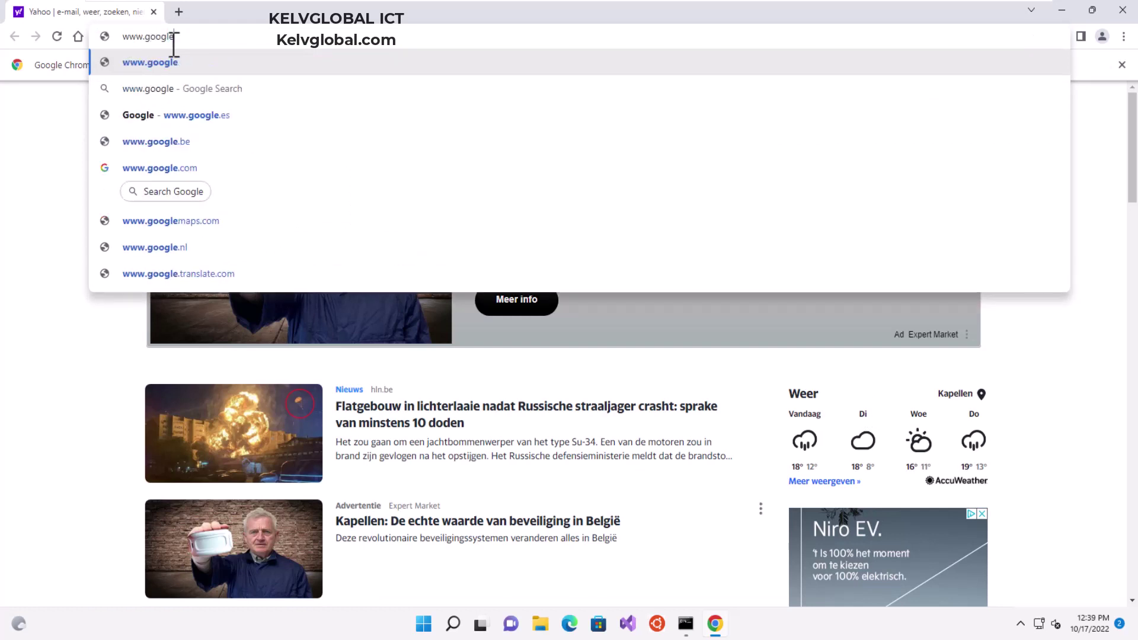
pyautogui.write('.com')
pyautogui.press('Return')
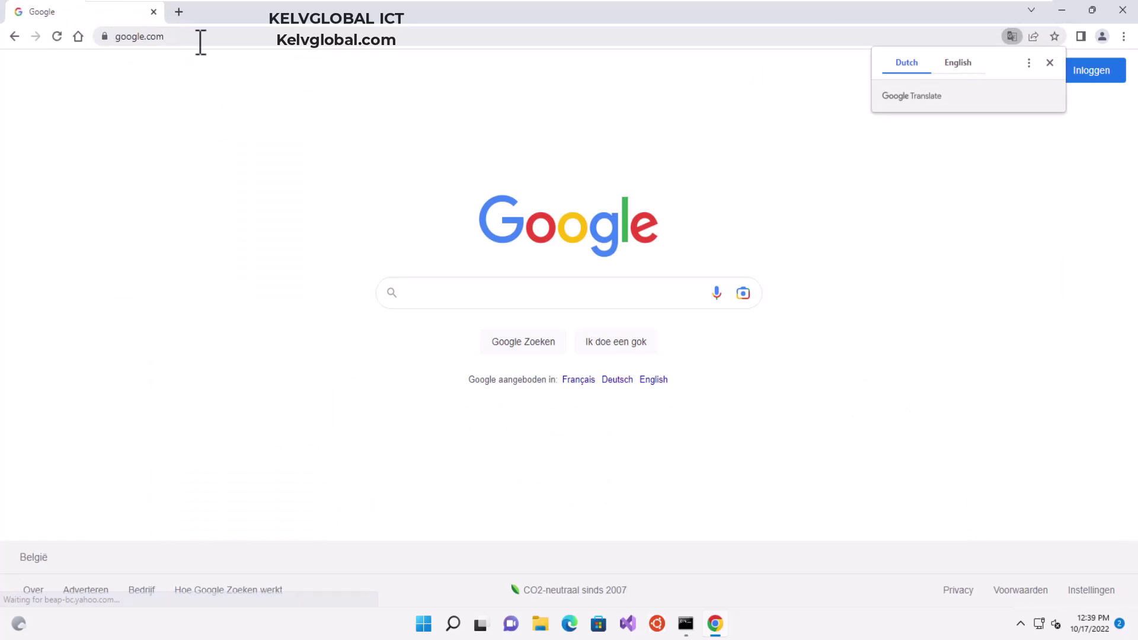
pyautogui.click(79, 36)
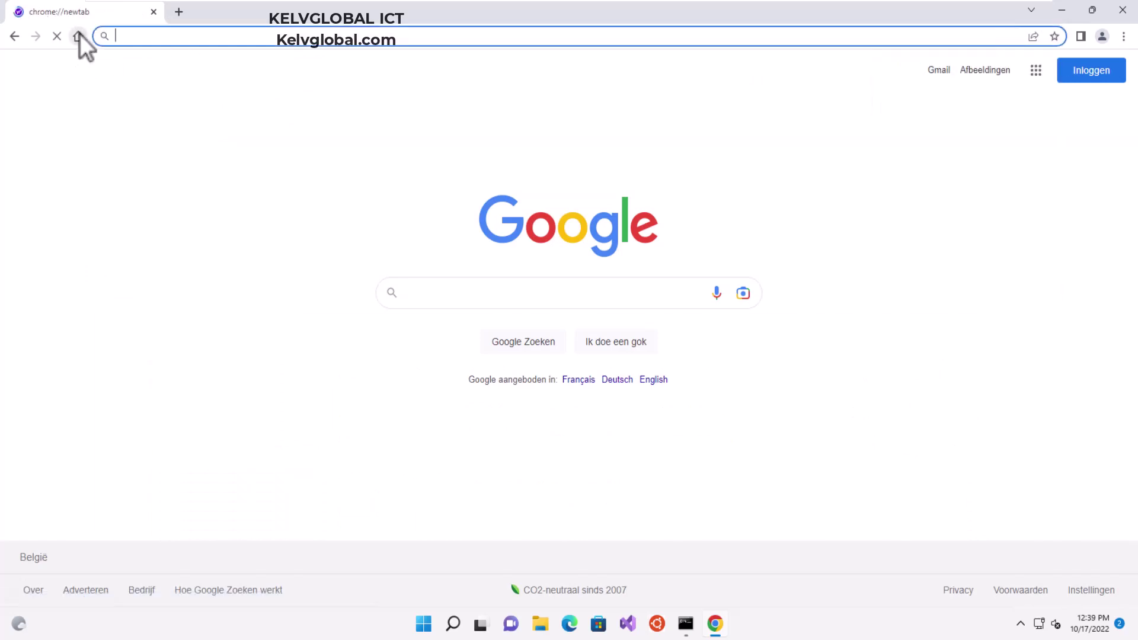